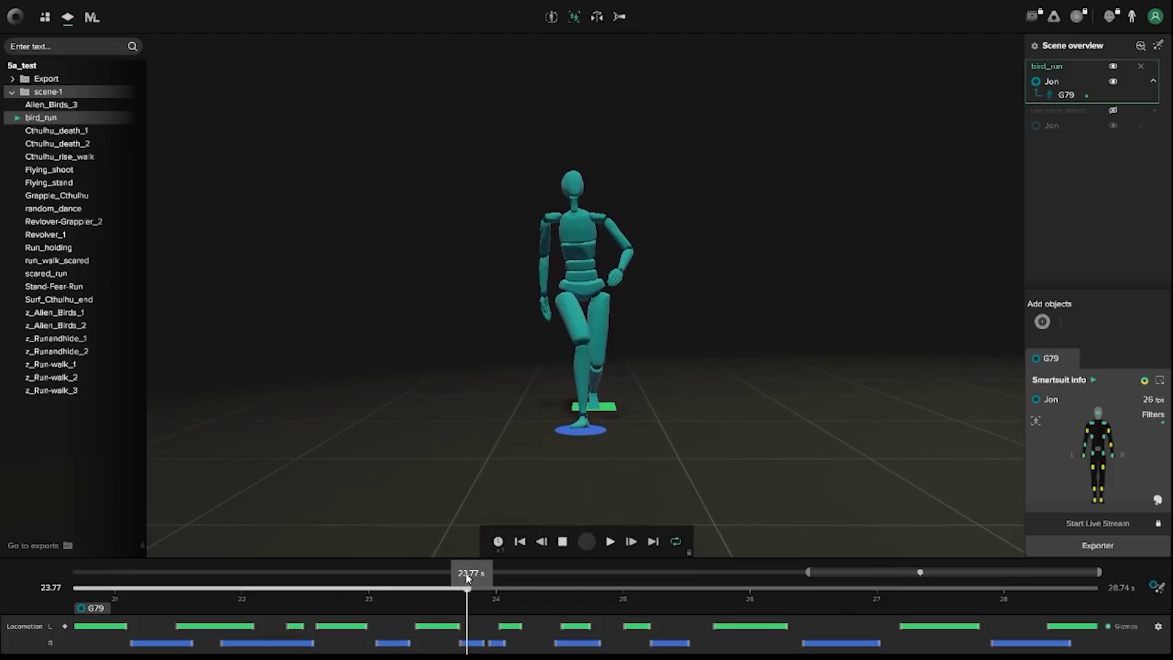
Delete the left-foot Locomotion contact just after 24.5 s and extend the preceding left-foot contact to 24.52 s.
left_click_drag(467, 579, 567, 599)
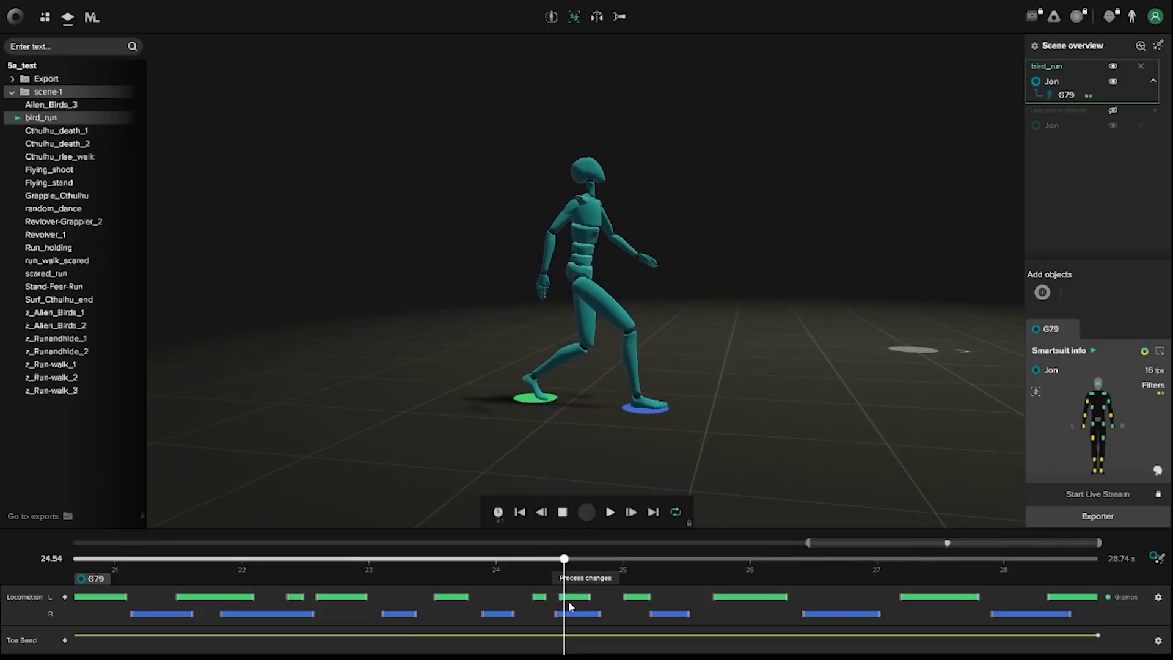
left_click(558, 604)
mouse_move(566, 561)
left_mouse_down()
mouse_move(538, 562)
mouse_move(556, 565)
left_mouse_up()
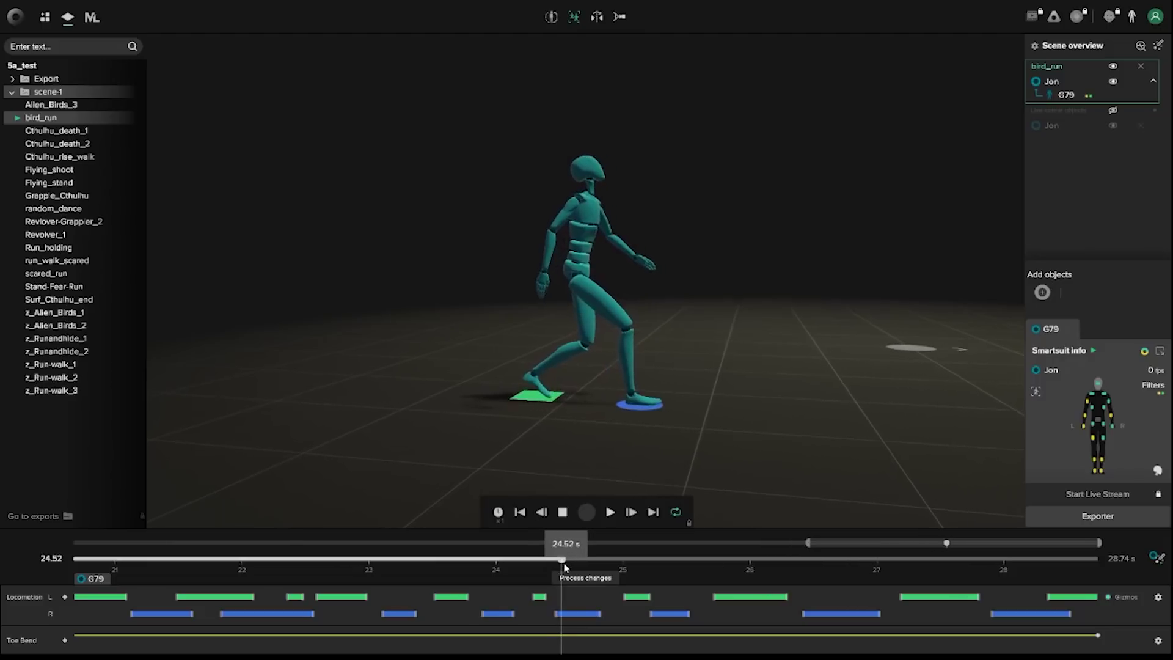
left_click_drag(561, 567, 561, 596)
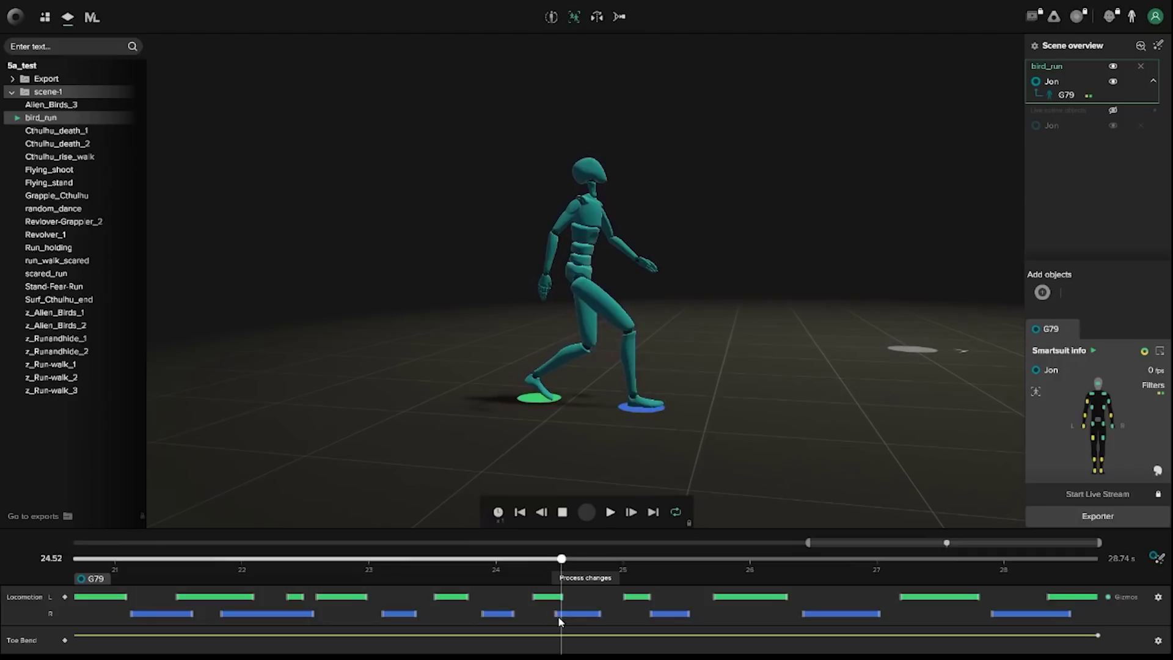
Shift the start of the right-foot contact near 24.5 s to about 24.62 s and process the changes.
left_click_drag(564, 559, 579, 579)
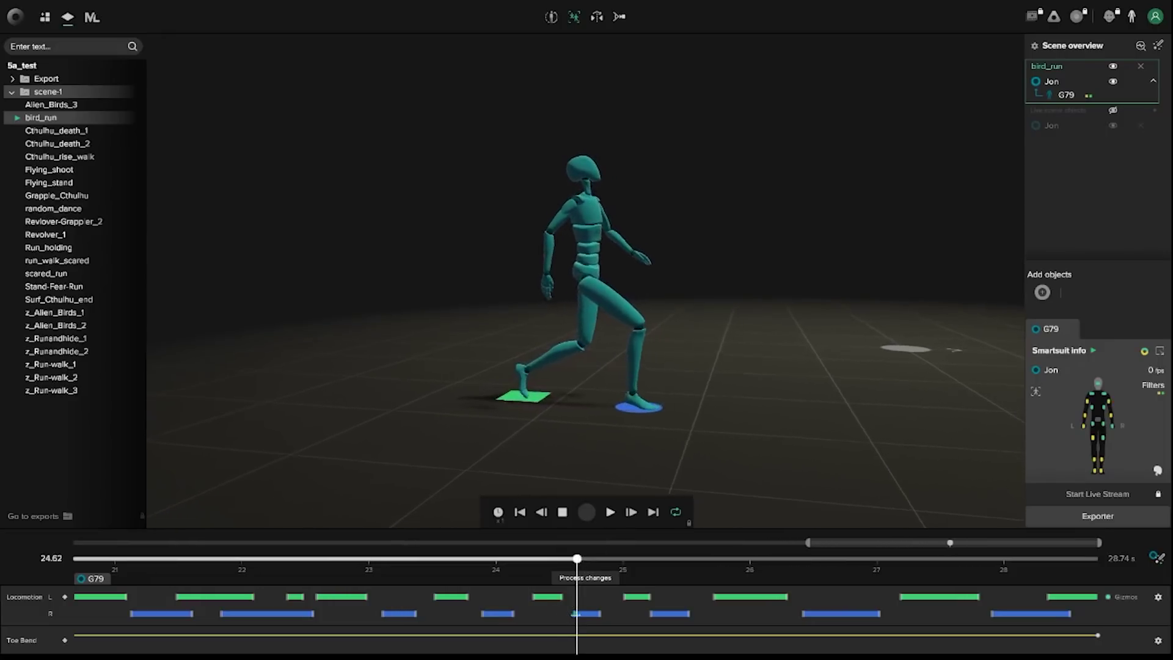
left_click_drag(577, 558, 467, 558)
left_click(585, 578)
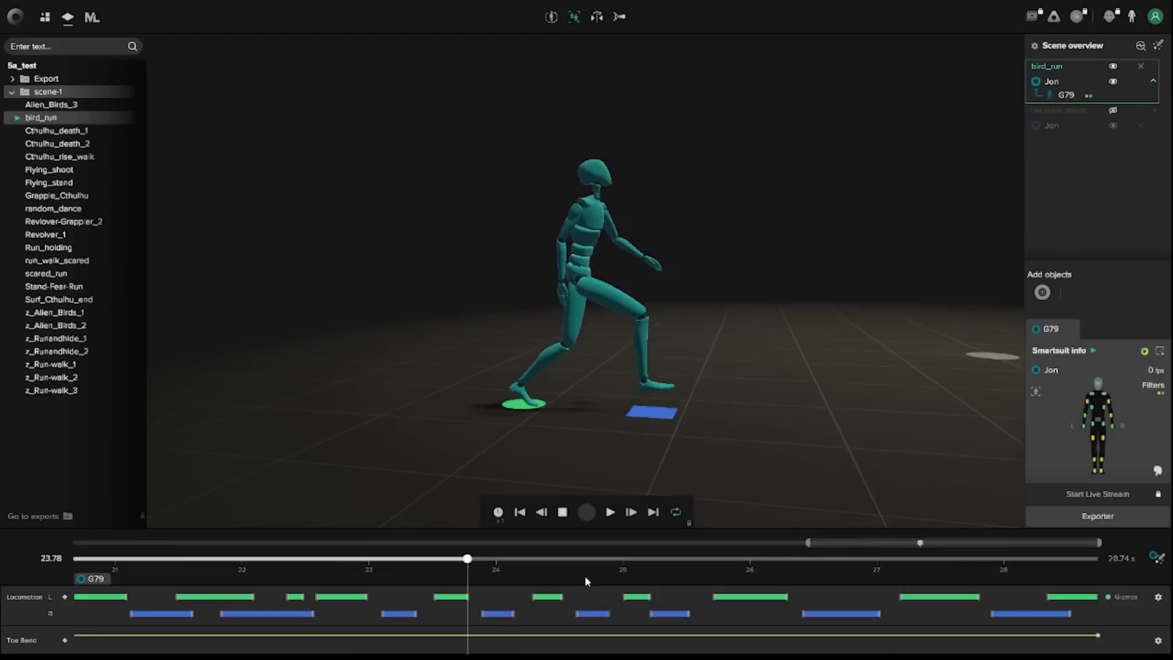
Play the run from about 22.8 s to 24.6 s to check the edited foot contacts.
left_click_drag(467, 558, 344, 567)
left_click(610, 514)
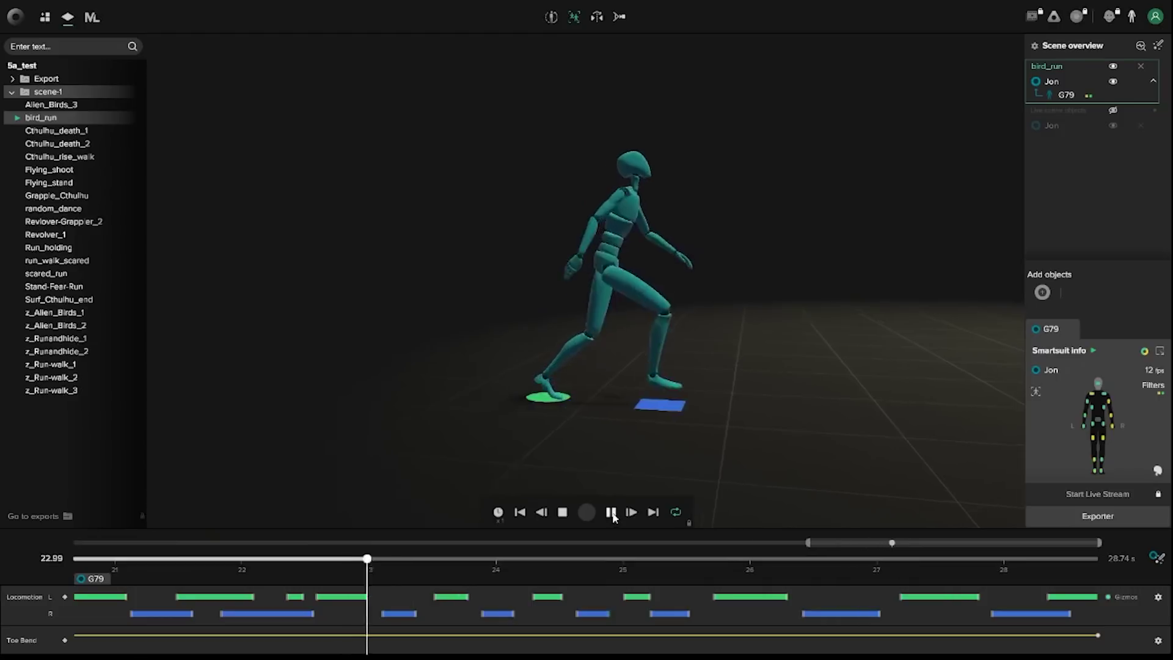
left_click(612, 513)
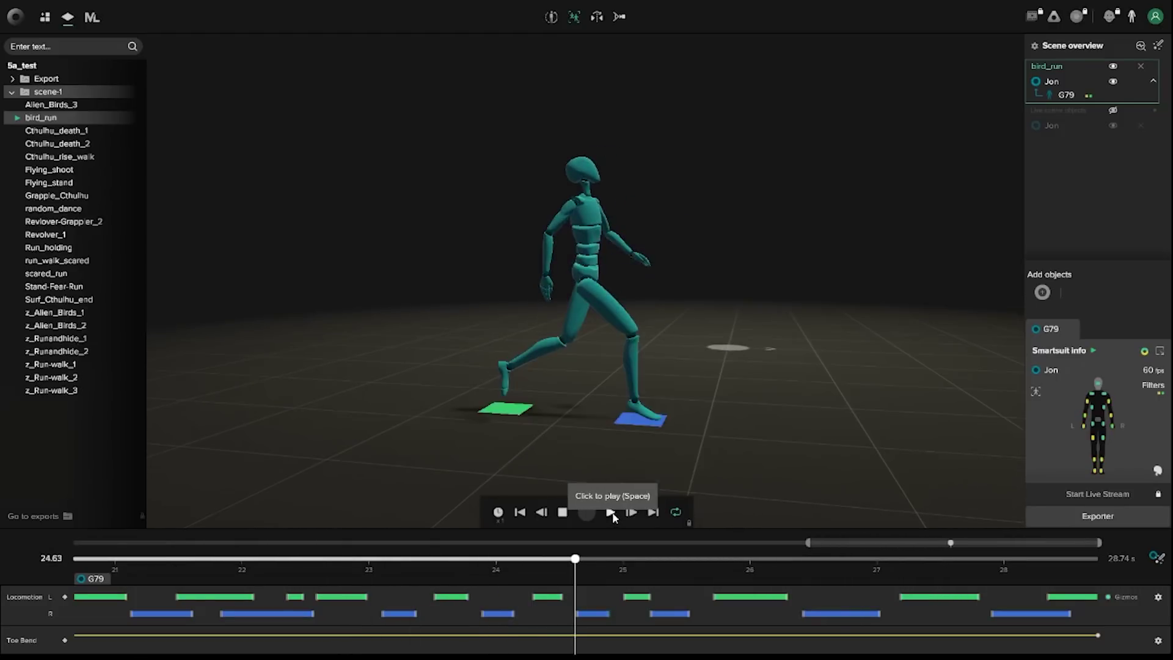
Enable the Toe Bend filter on G79 and inspect the feet around 24.04 to 24.09 s.
left_click_drag(575, 561, 467, 590)
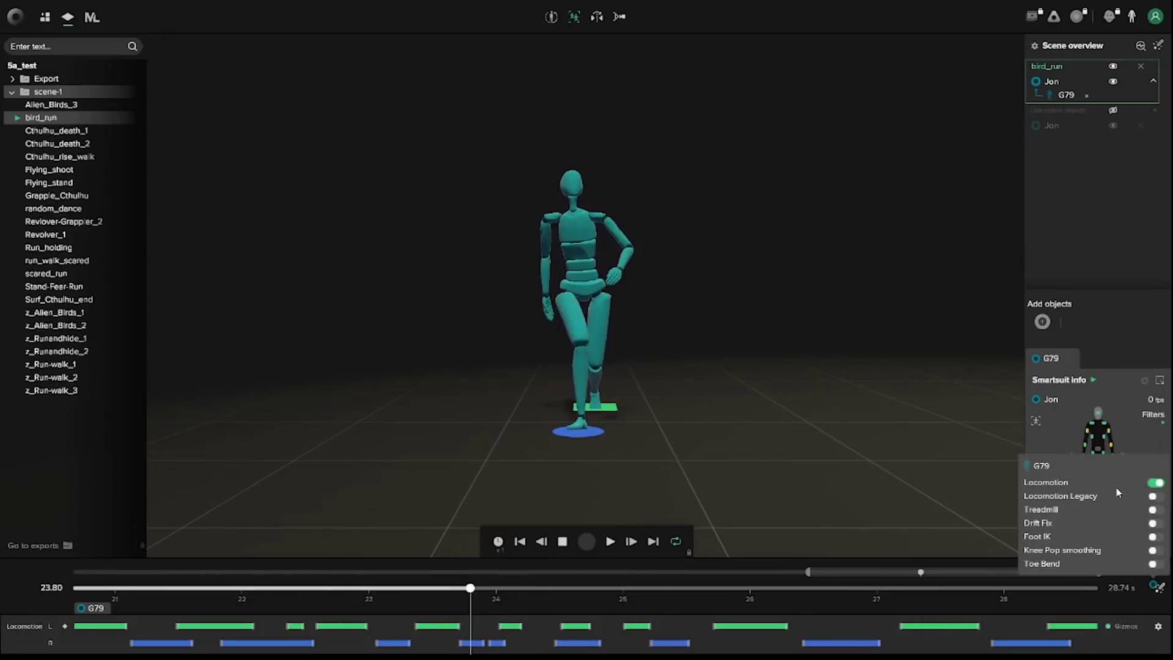
left_click(1153, 564)
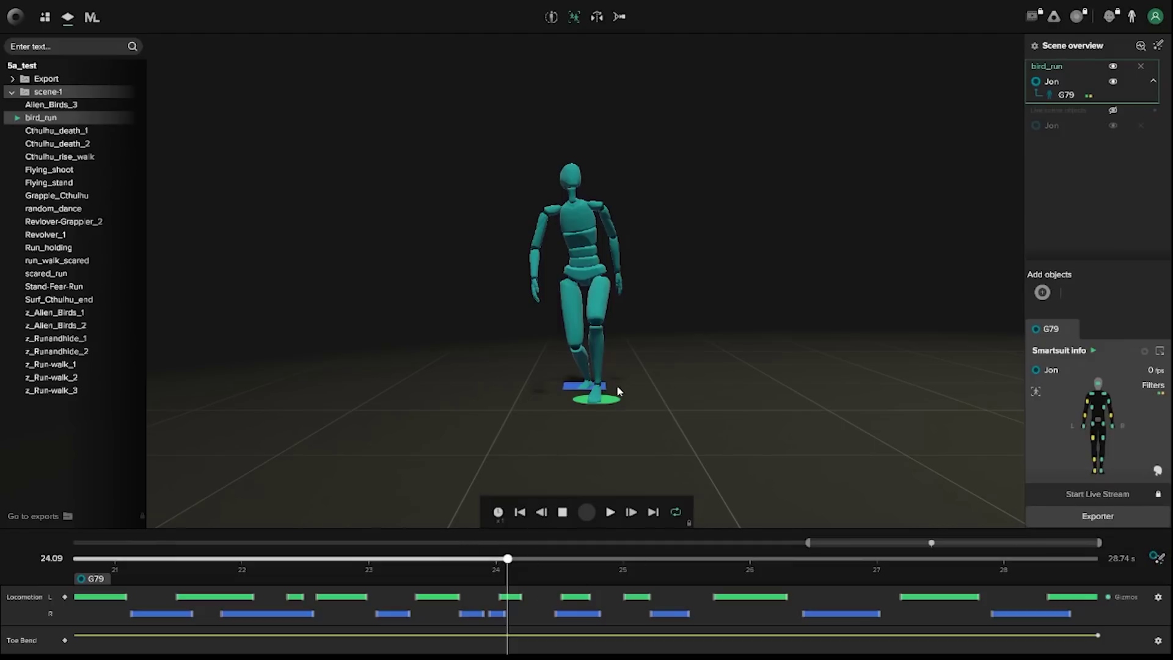
mouse_move(507, 558)
left_mouse_down()
mouse_move(427, 559)
mouse_move(633, 557)
mouse_move(504, 544)
left_mouse_up()
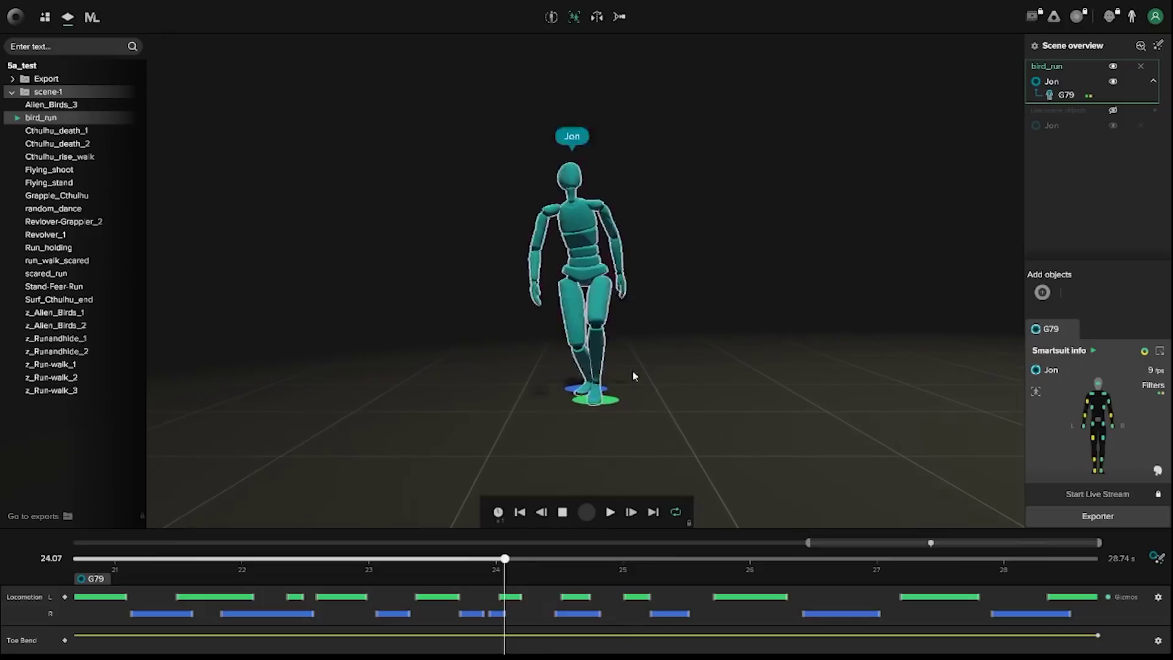
mouse_move(505, 558)
left_mouse_down()
mouse_move(489, 557)
mouse_move(500, 558)
left_mouse_up()
Try the Foot IK filter and the Drift Fix filter on G79, switching each one off again.
left_click(1157, 557)
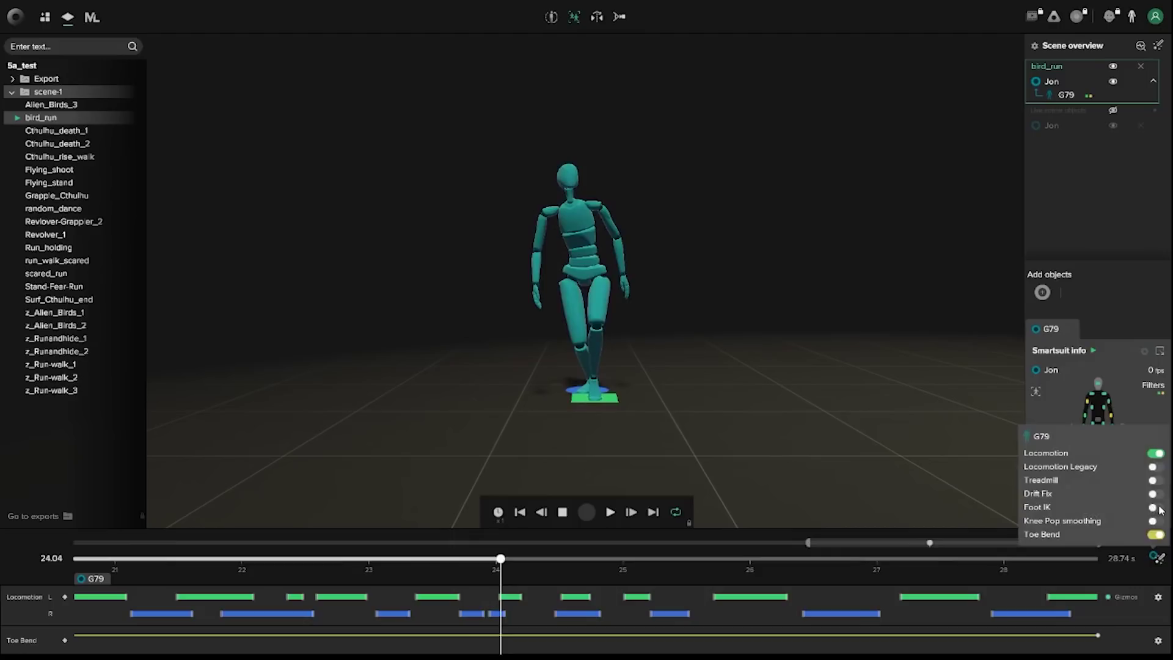
left_click(1160, 509)
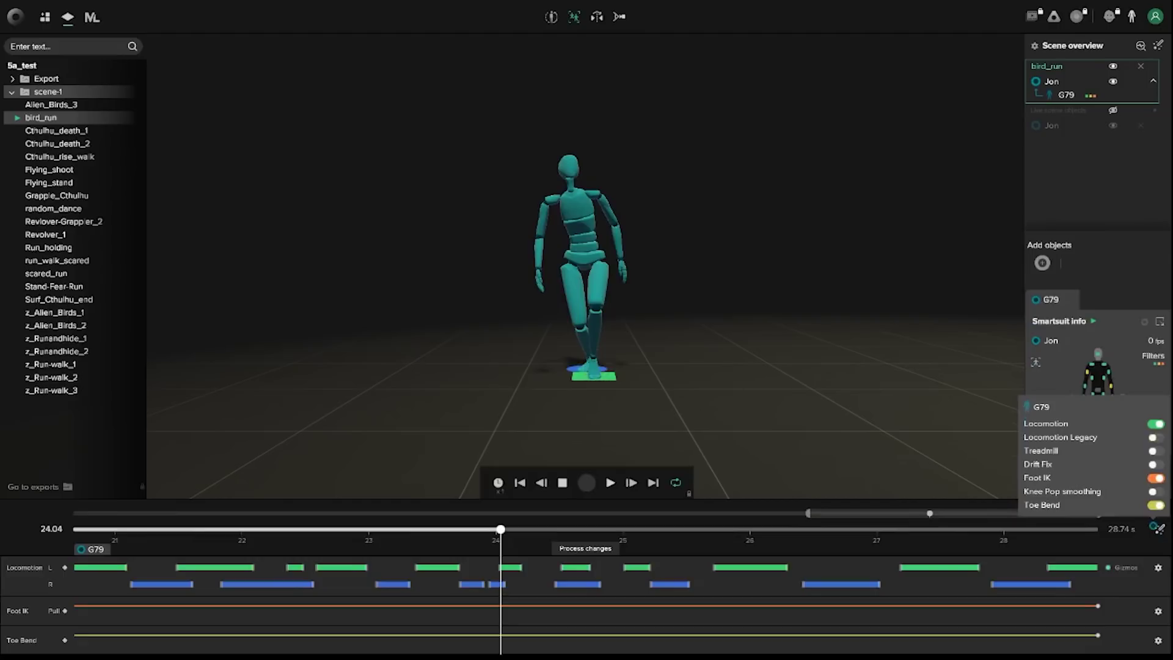
left_click(1156, 480)
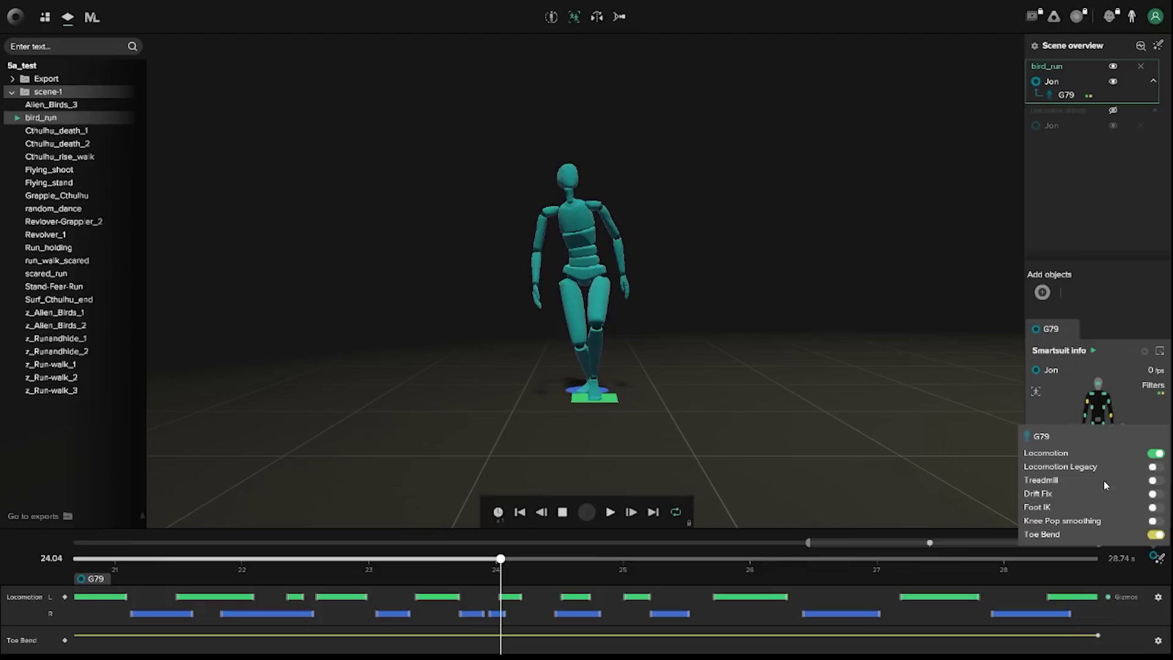
left_click(1157, 494)
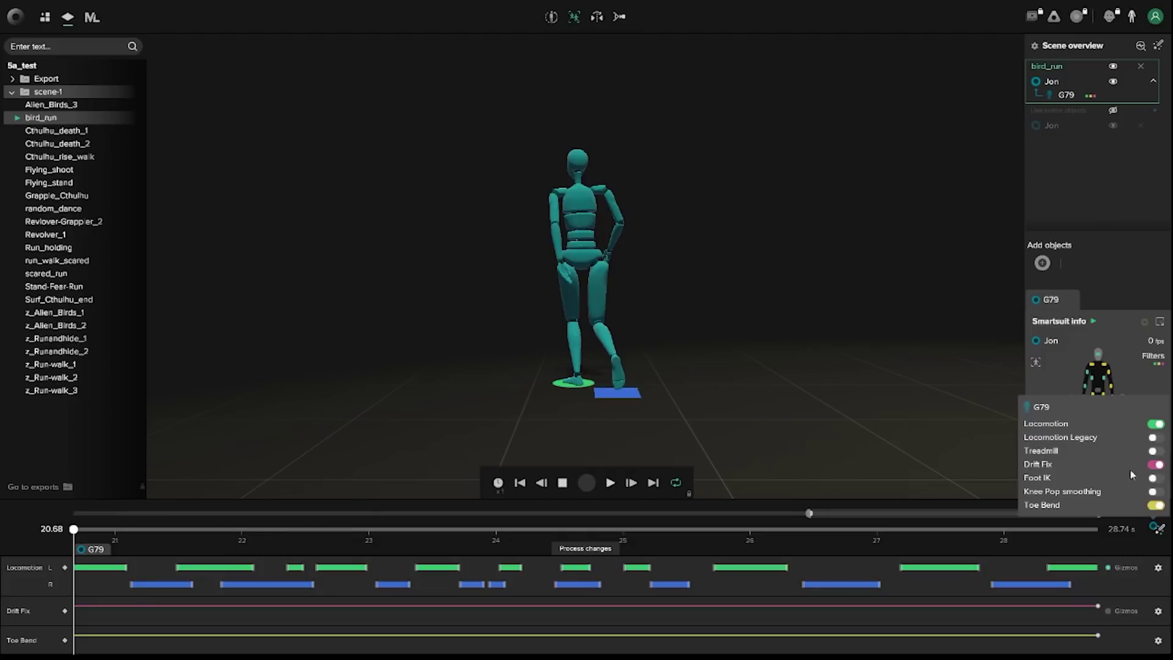
left_click(1159, 466)
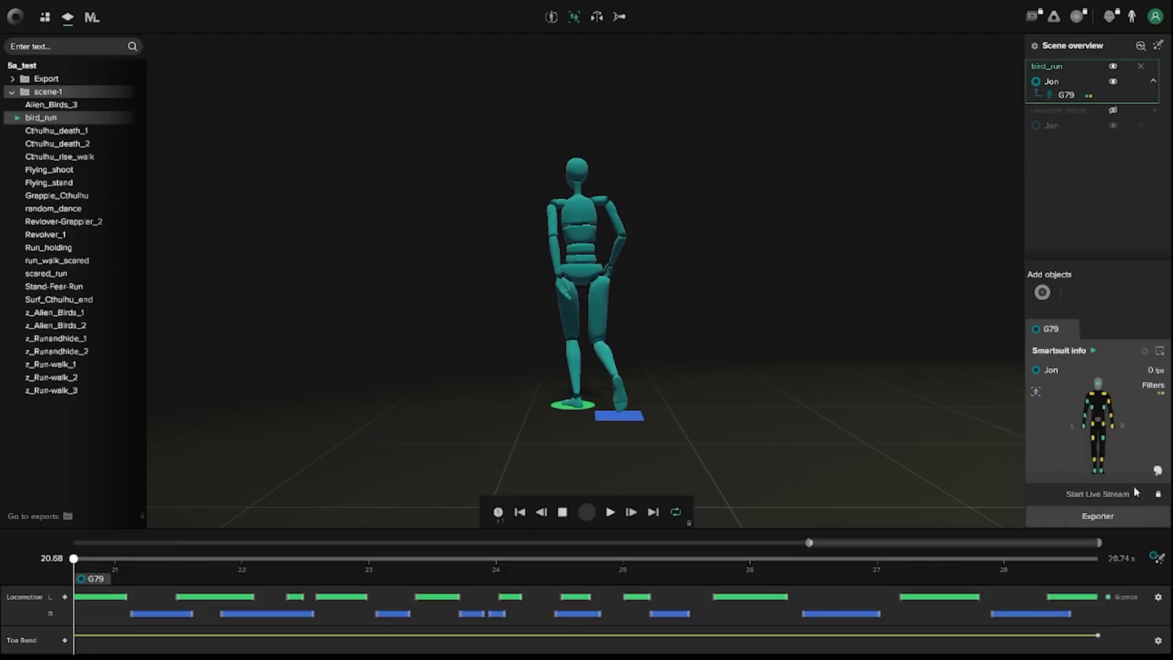
Try the Treadmill filter on G79 in place of Locomotion, playing and scrubbing through the run to review it.
left_click(1157, 557)
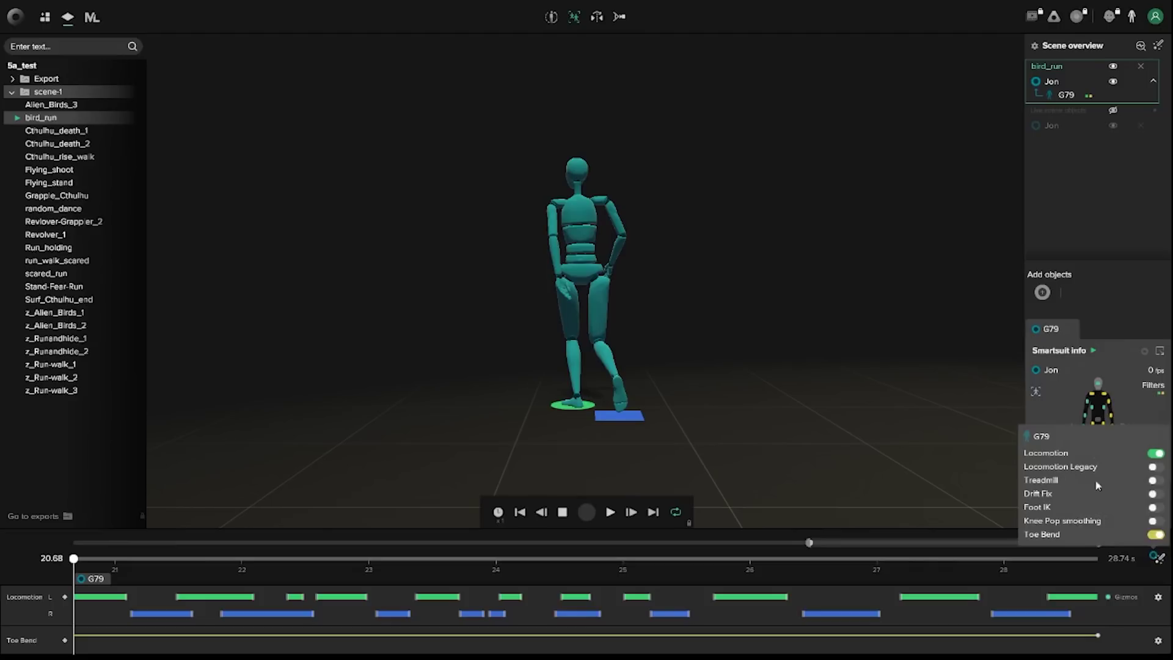
left_click(1157, 481)
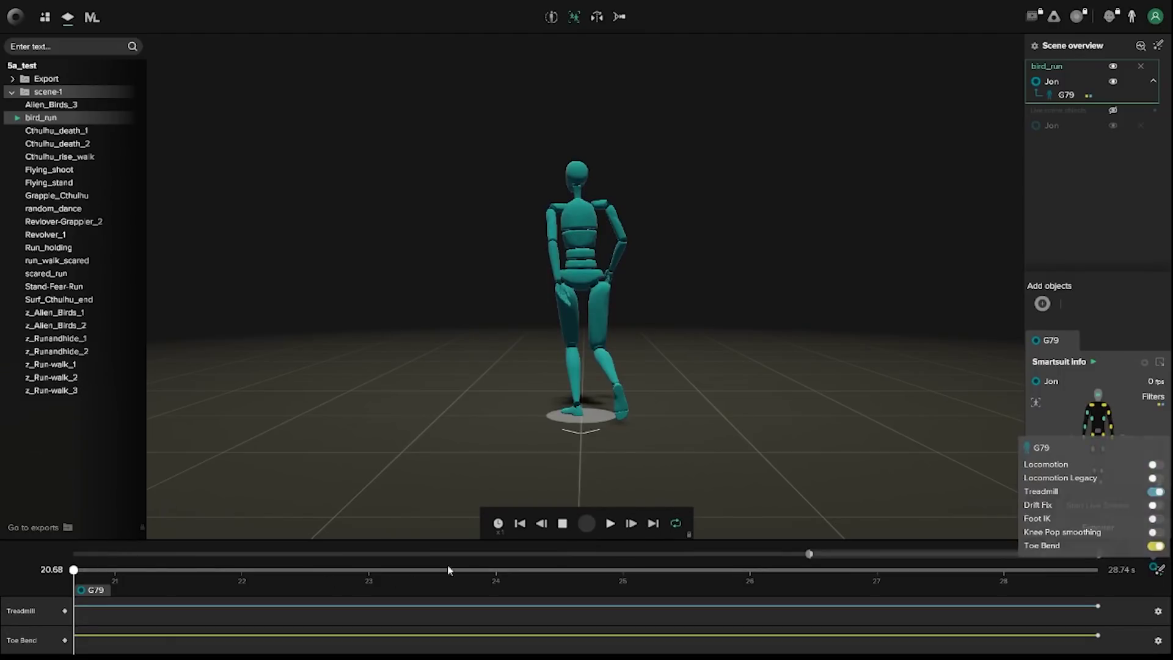
left_click(610, 523)
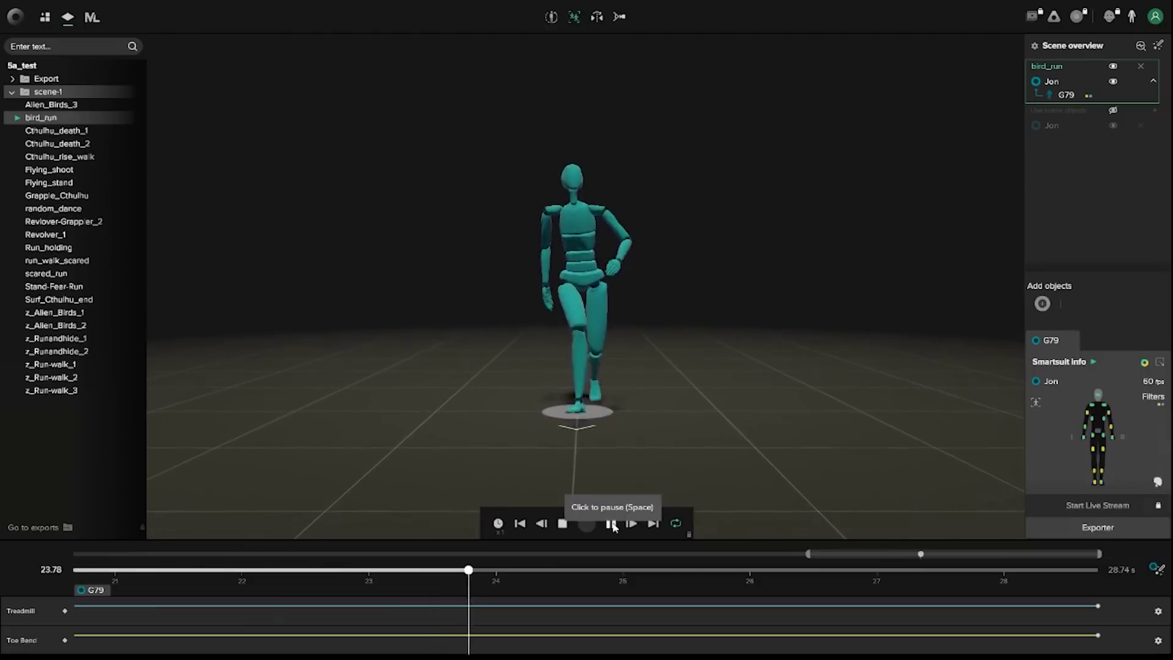
left_click(611, 524)
left_click(596, 420)
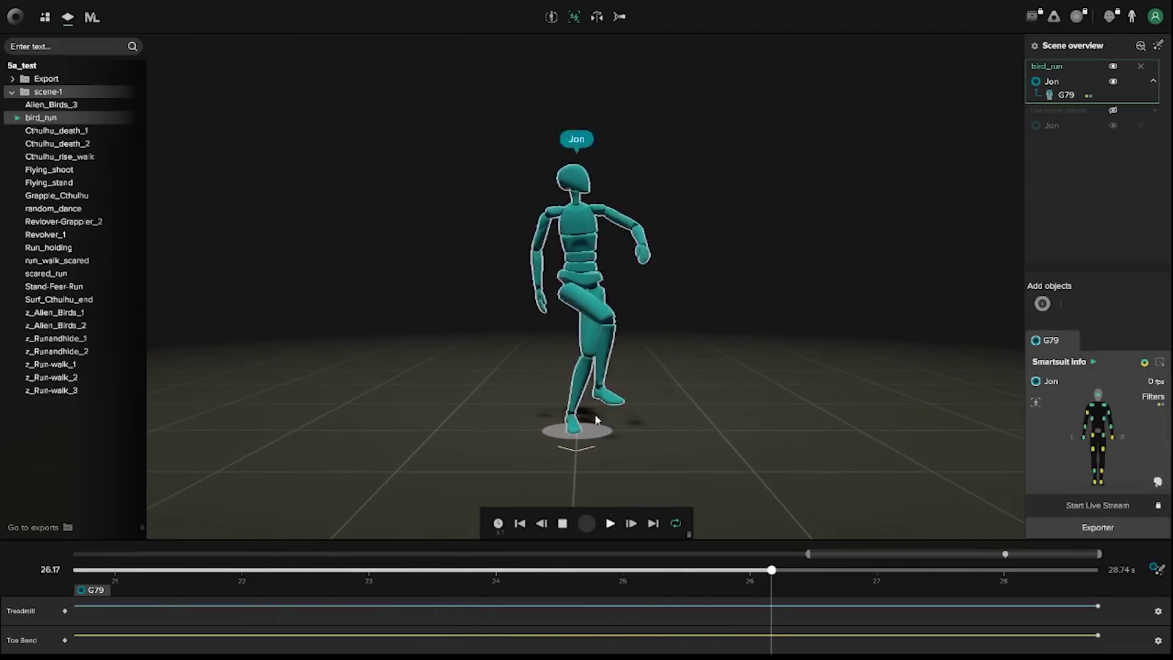
left_click(599, 415)
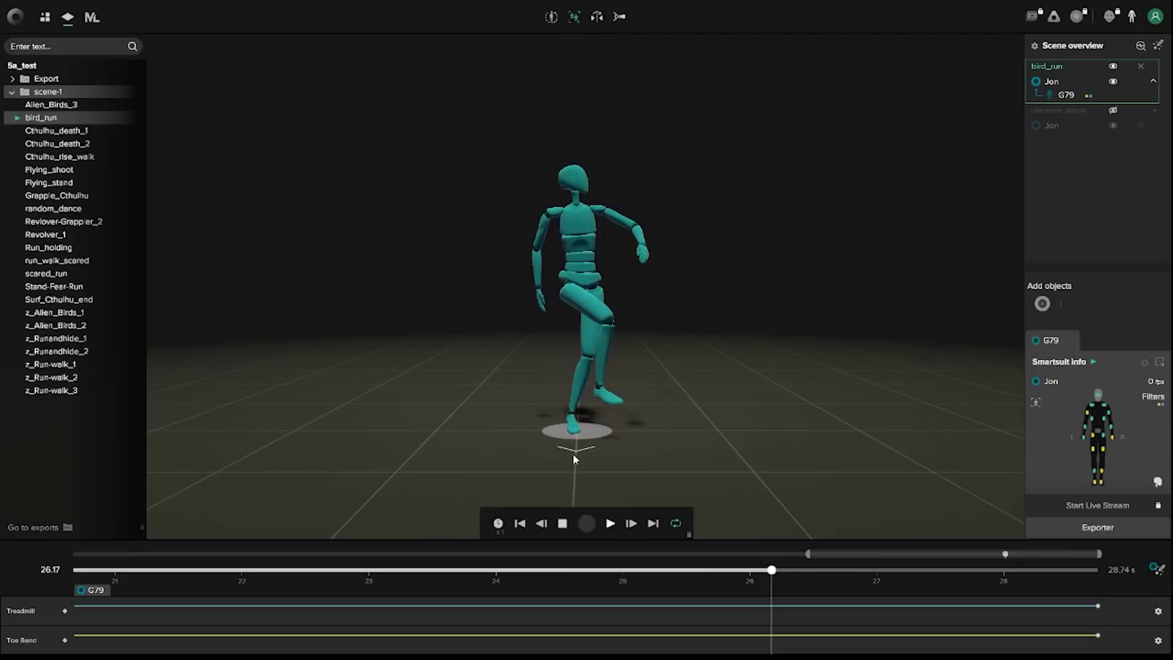
left_click_drag(772, 574, 721, 570)
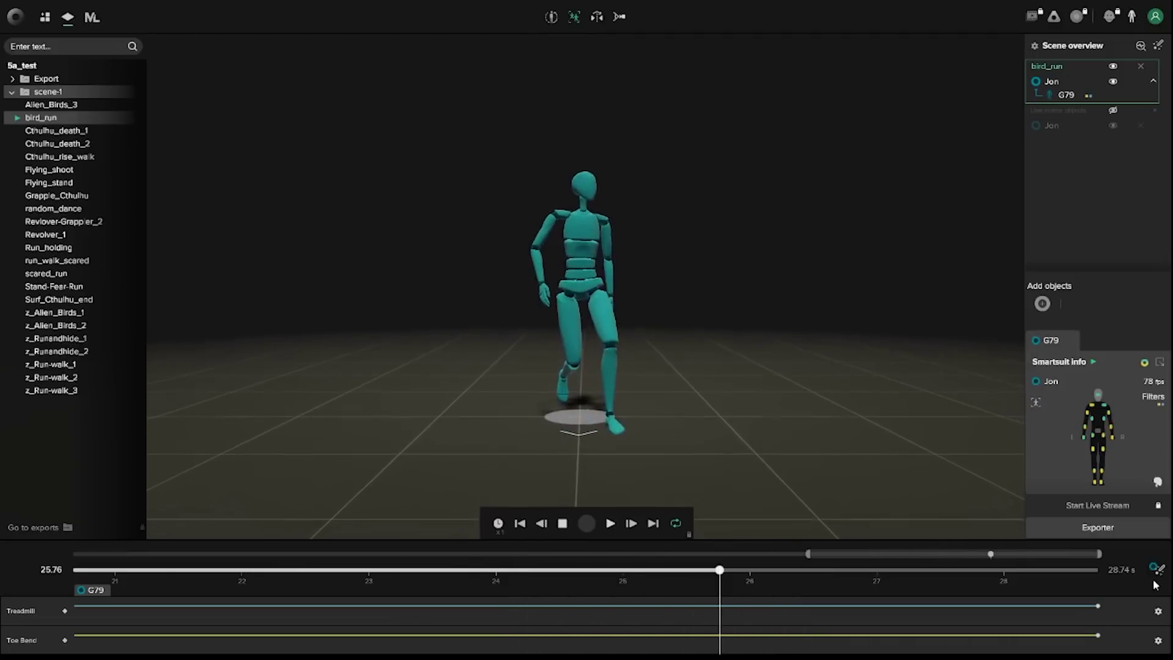
left_click_drag(721, 570, 607, 570)
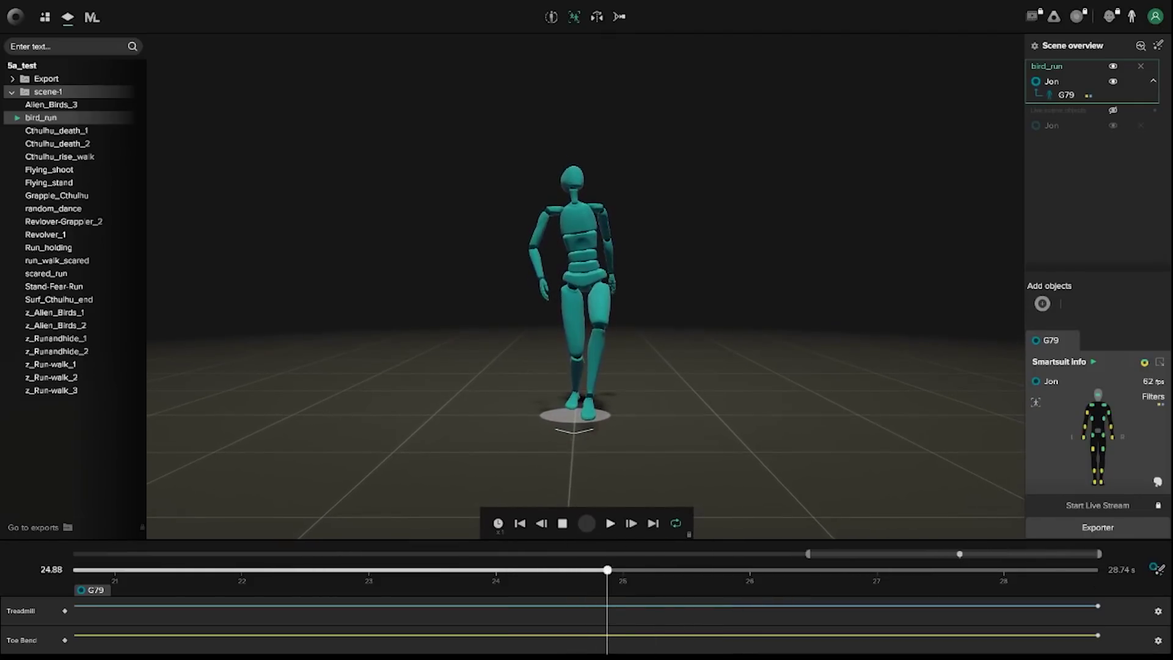
Turn off the Treadmill filter and review the run without any locomotion filter between 23.32 s and 24.88 s.
left_click(1155, 569)
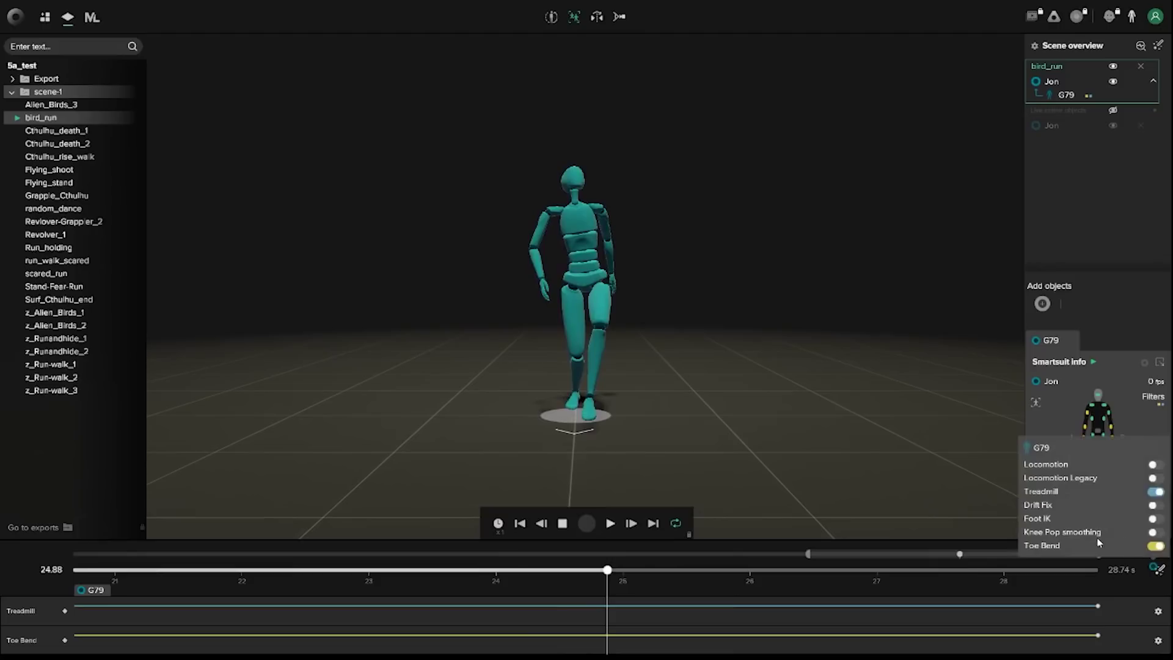
left_click(1156, 493)
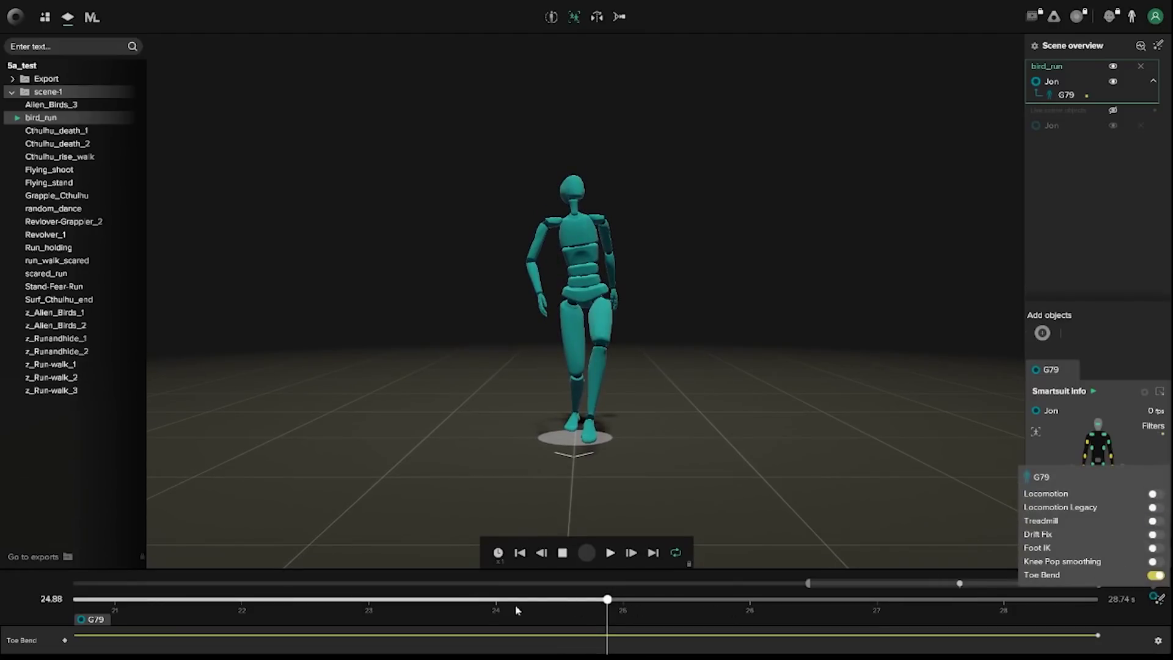
left_click_drag(504, 602, 520, 560)
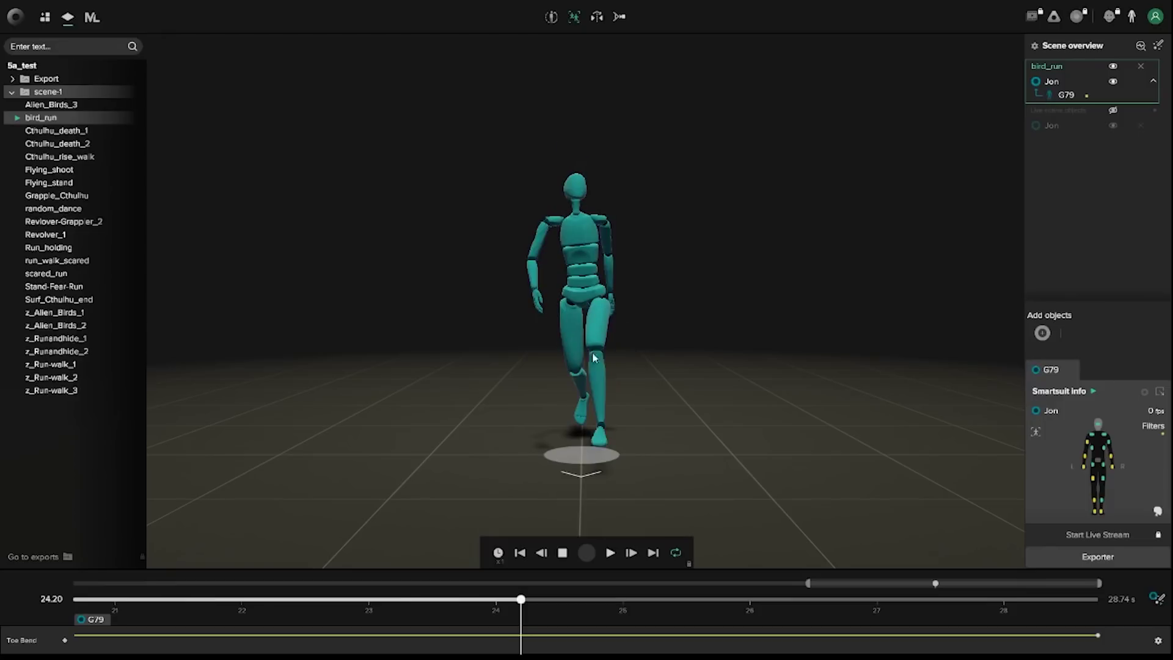
left_click_drag(521, 599, 409, 593)
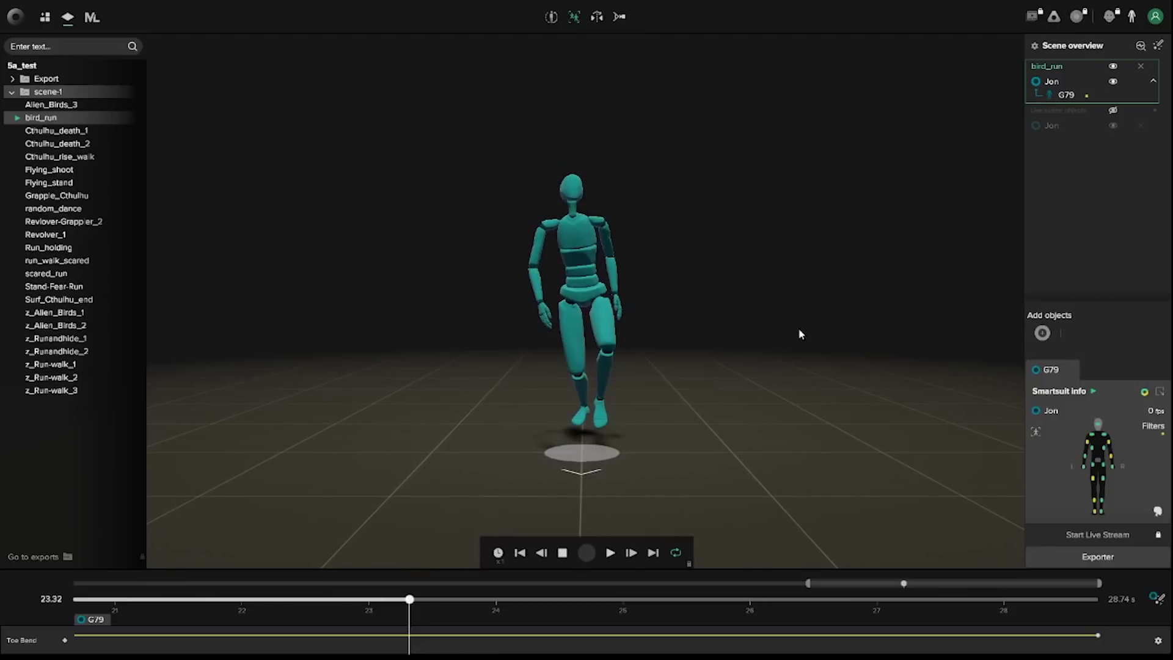
left_click_drag(409, 591, 610, 580)
left_click(611, 553)
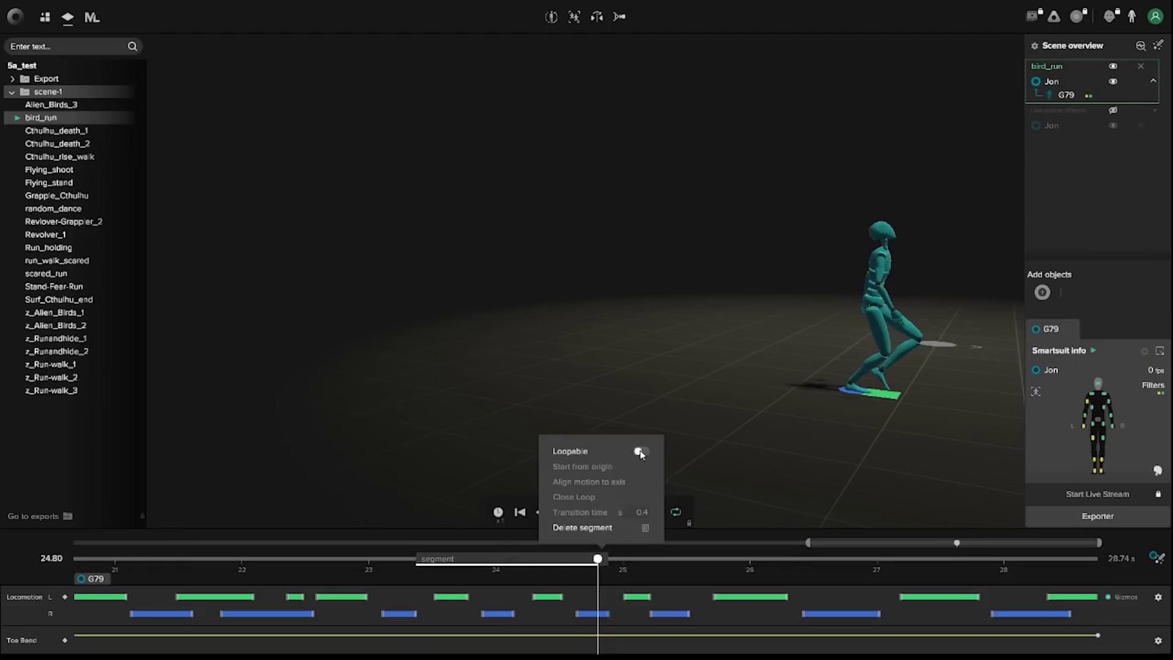
Make the timeline segment loopable with Start from origin and Close Loop enabled, and play it back.
left_click(640, 451)
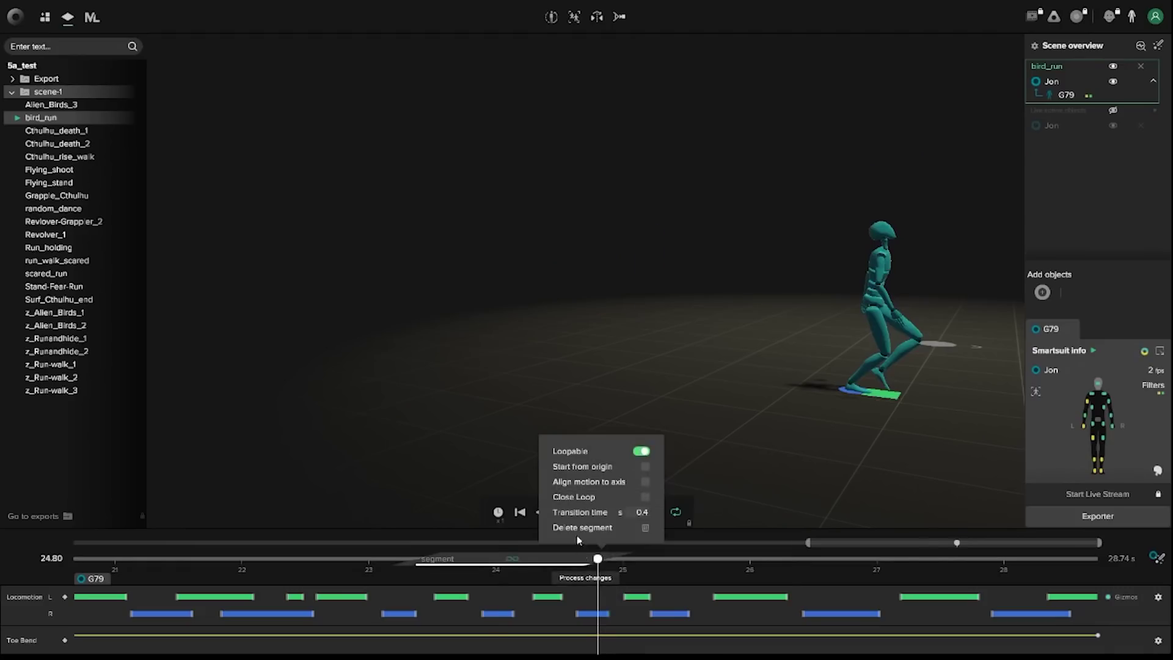
left_click(645, 467)
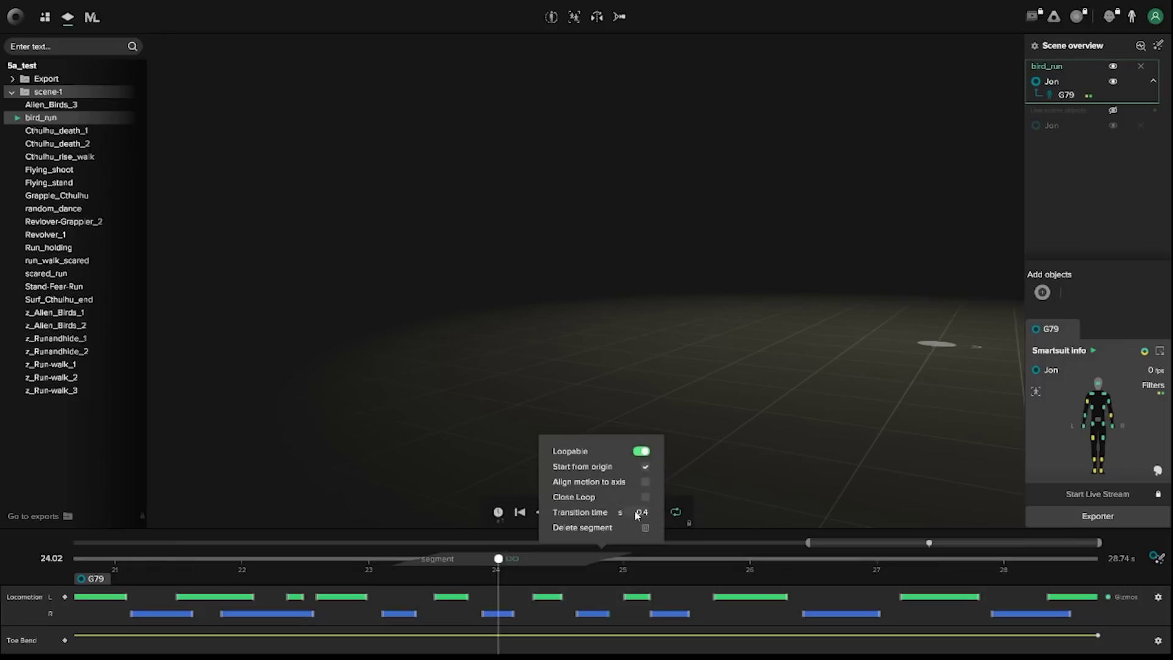
mouse_move(647, 485)
key("space")
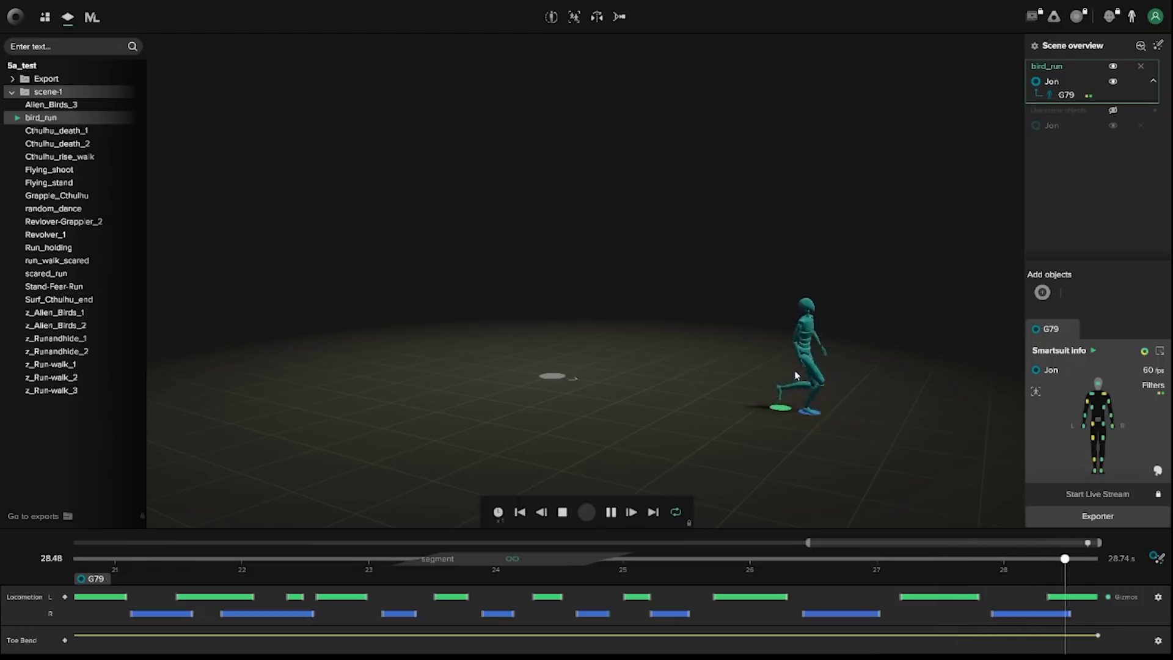
Compare the loop at 24.35 s without Start from origin, turn off Close Loop, and re-enable Start from origin.
left_click(541, 560)
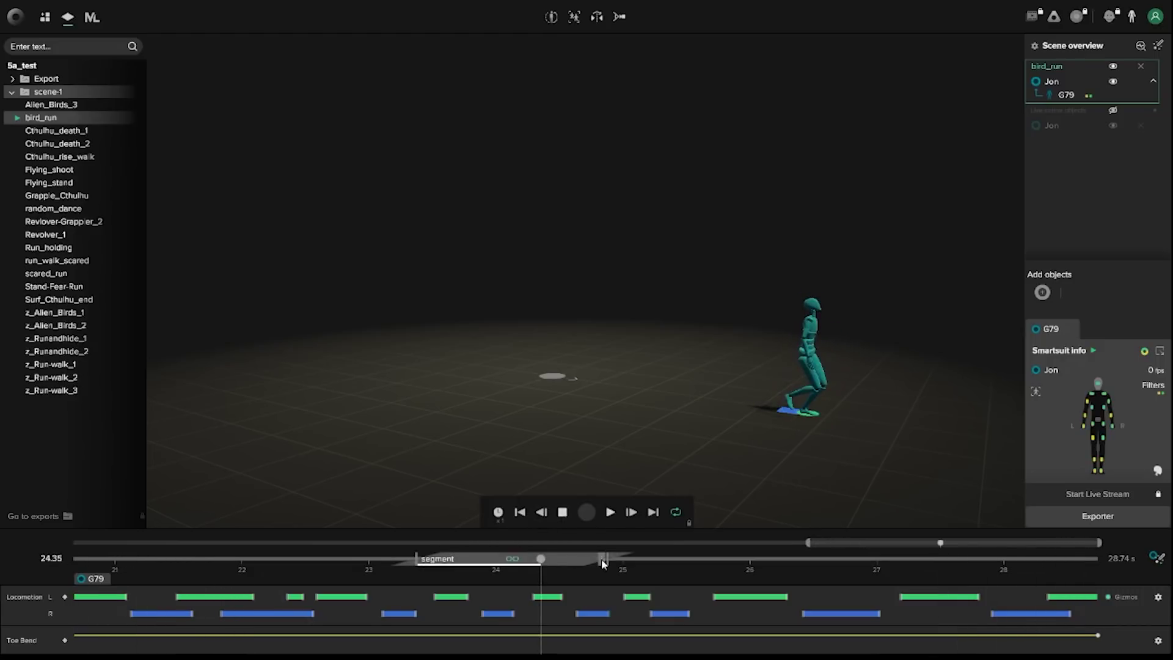
left_click(599, 559)
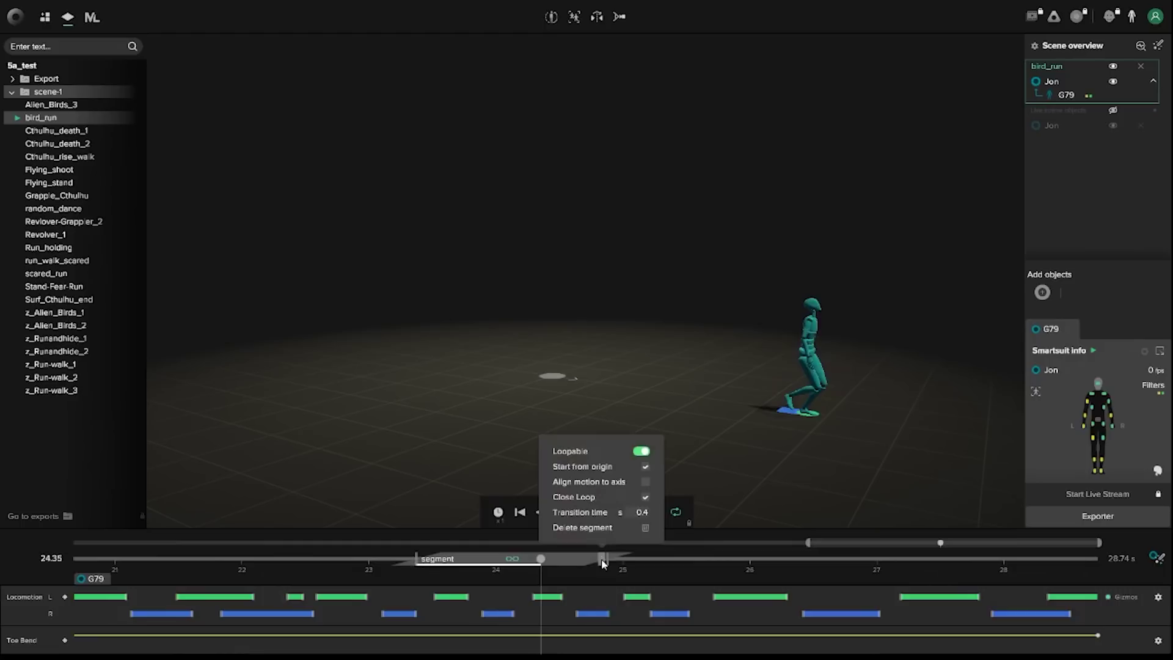
left_click(646, 467)
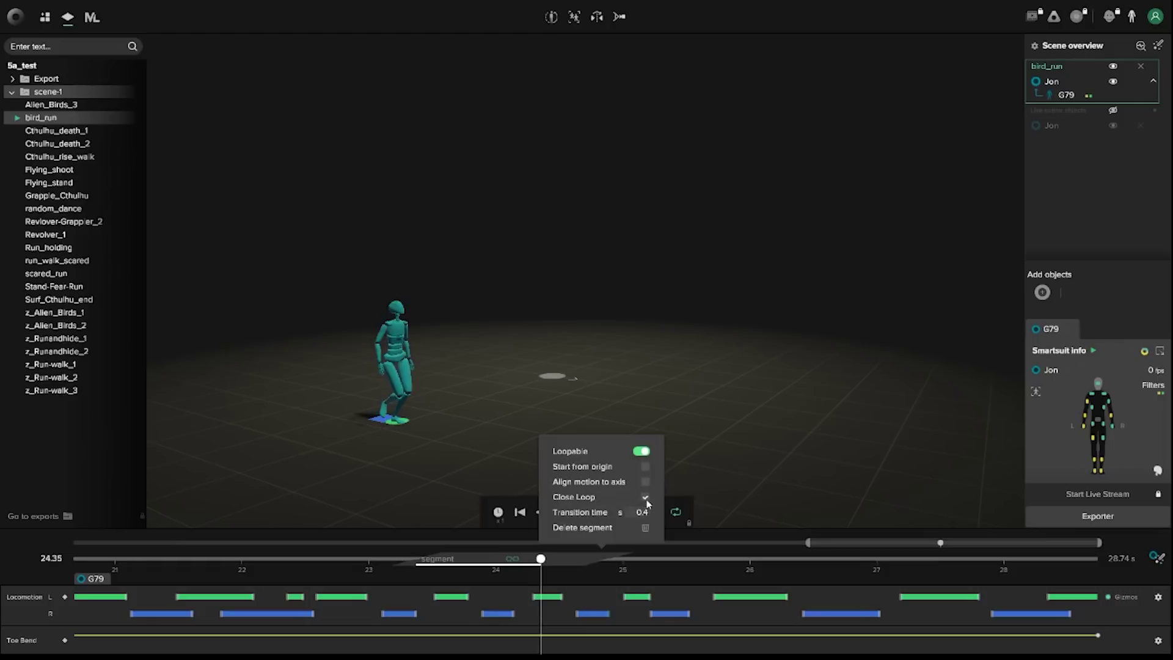
left_click(646, 498)
left_click(645, 467)
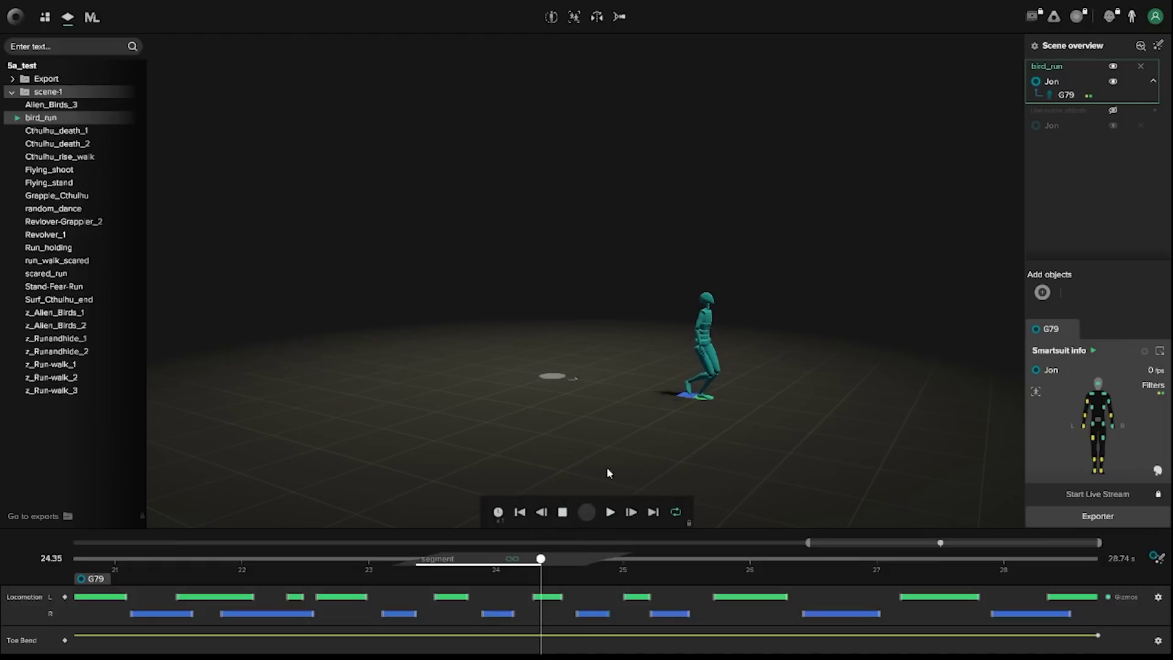
Try Align motion to axis on the loopable segment at 24.05 s, switching it off again.
left_click_drag(535, 567, 502, 559)
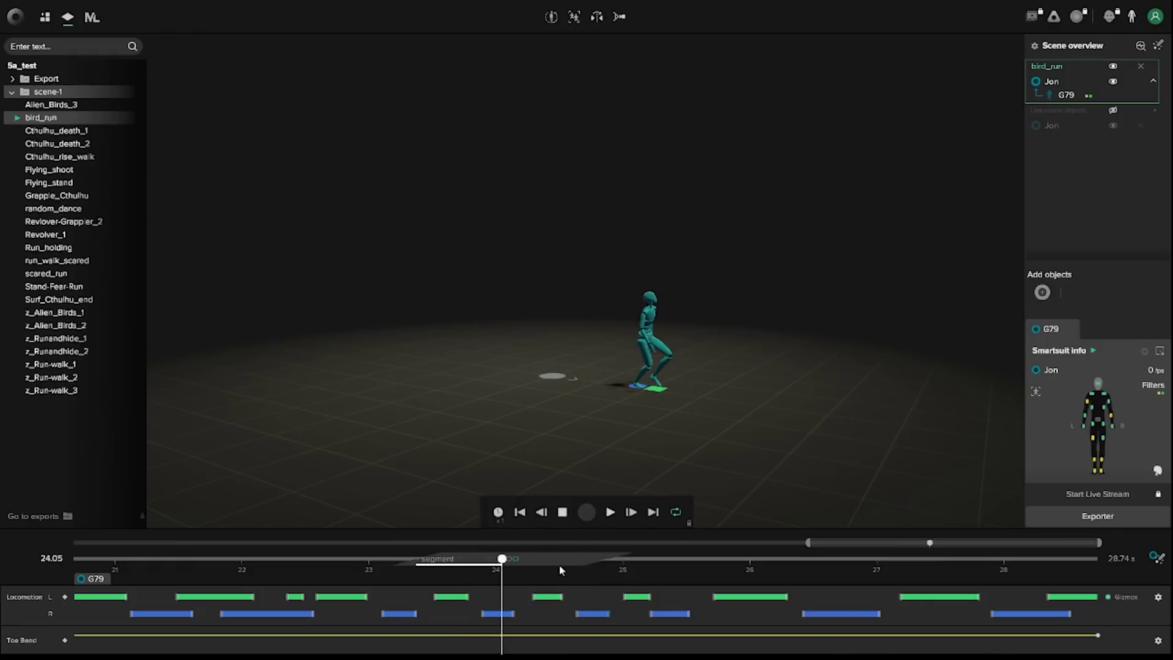
left_click(603, 564)
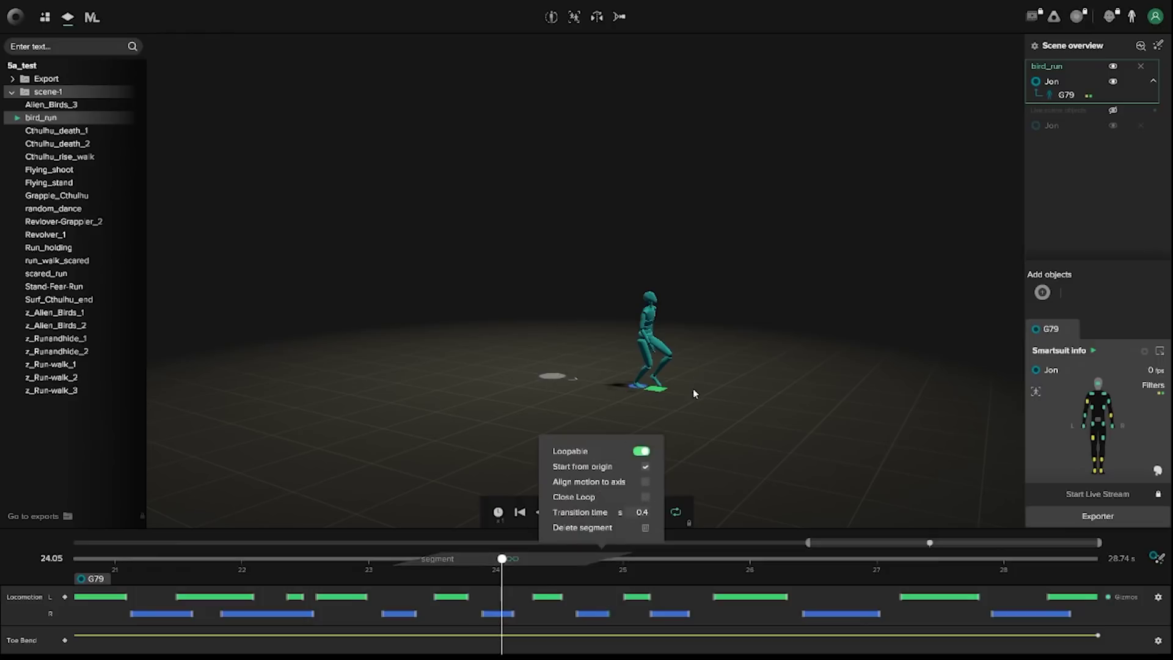
left_click(645, 482)
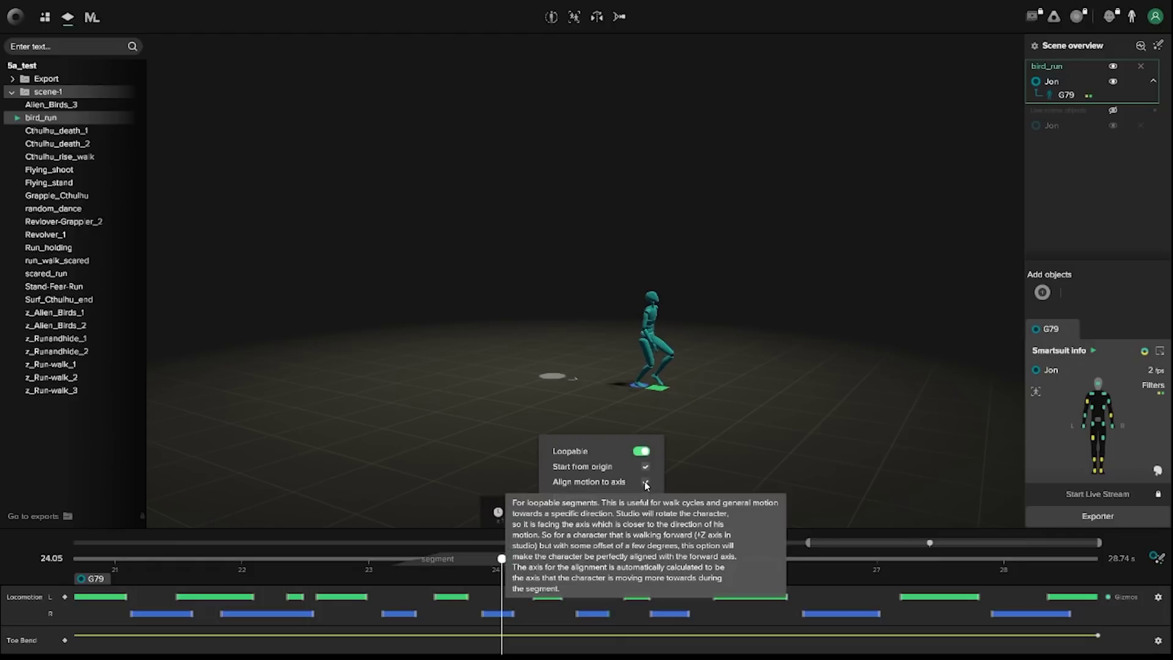
left_click(645, 483)
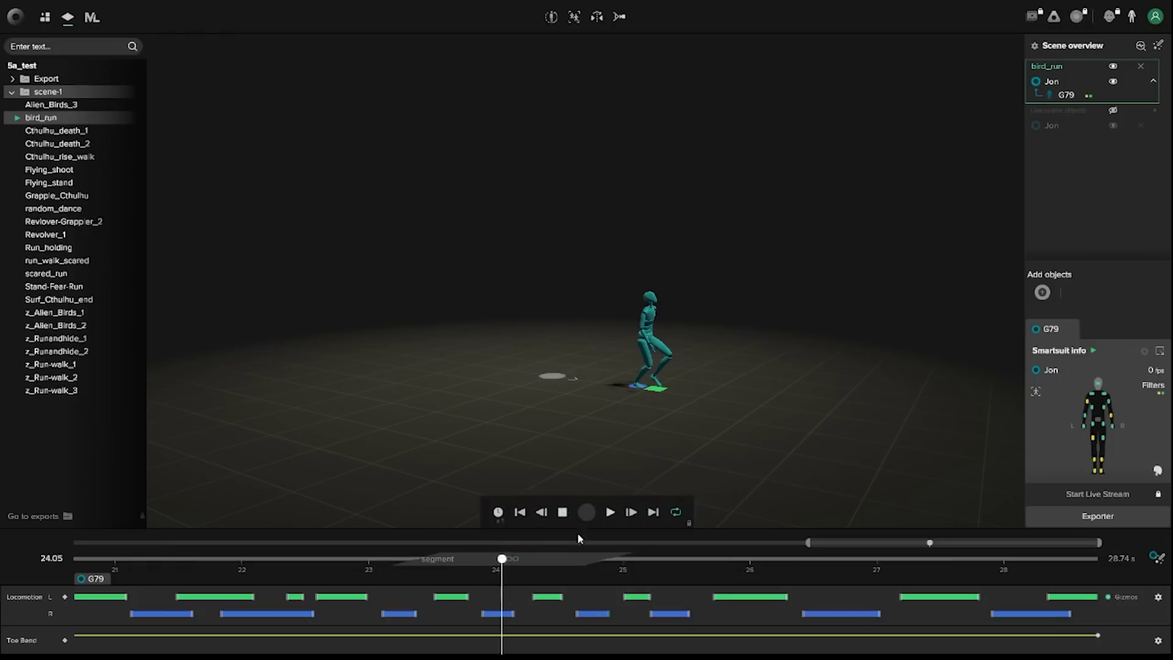
left_click(1160, 559)
left_click_drag(428, 558, 473, 557)
left_click_drag(472, 556, 487, 557)
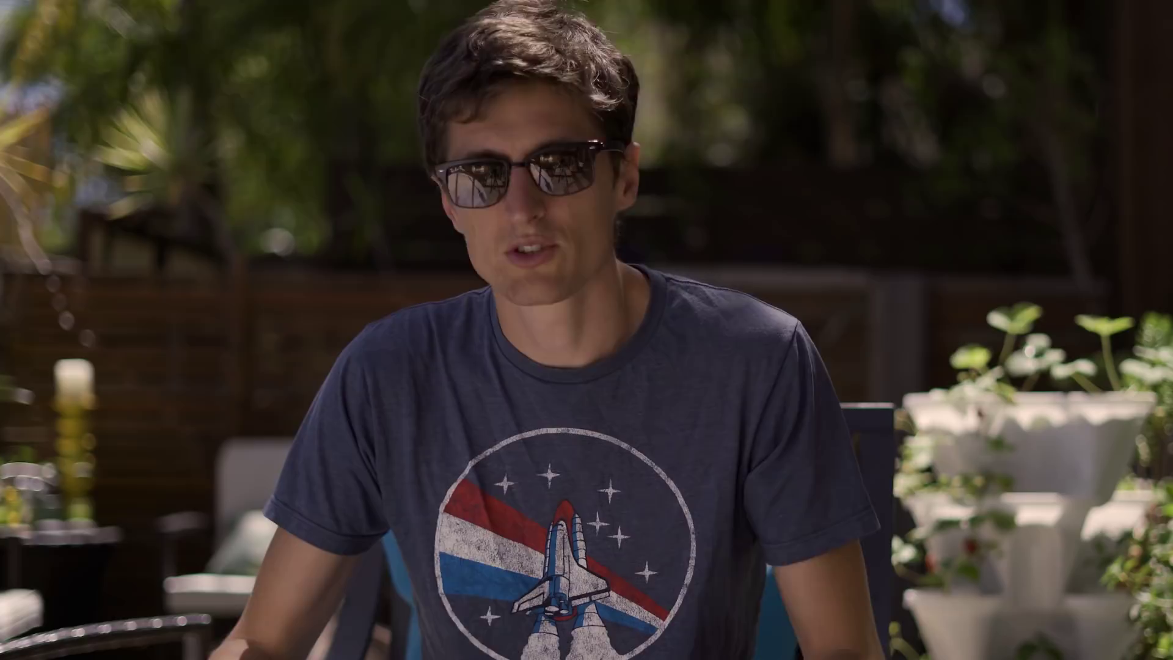